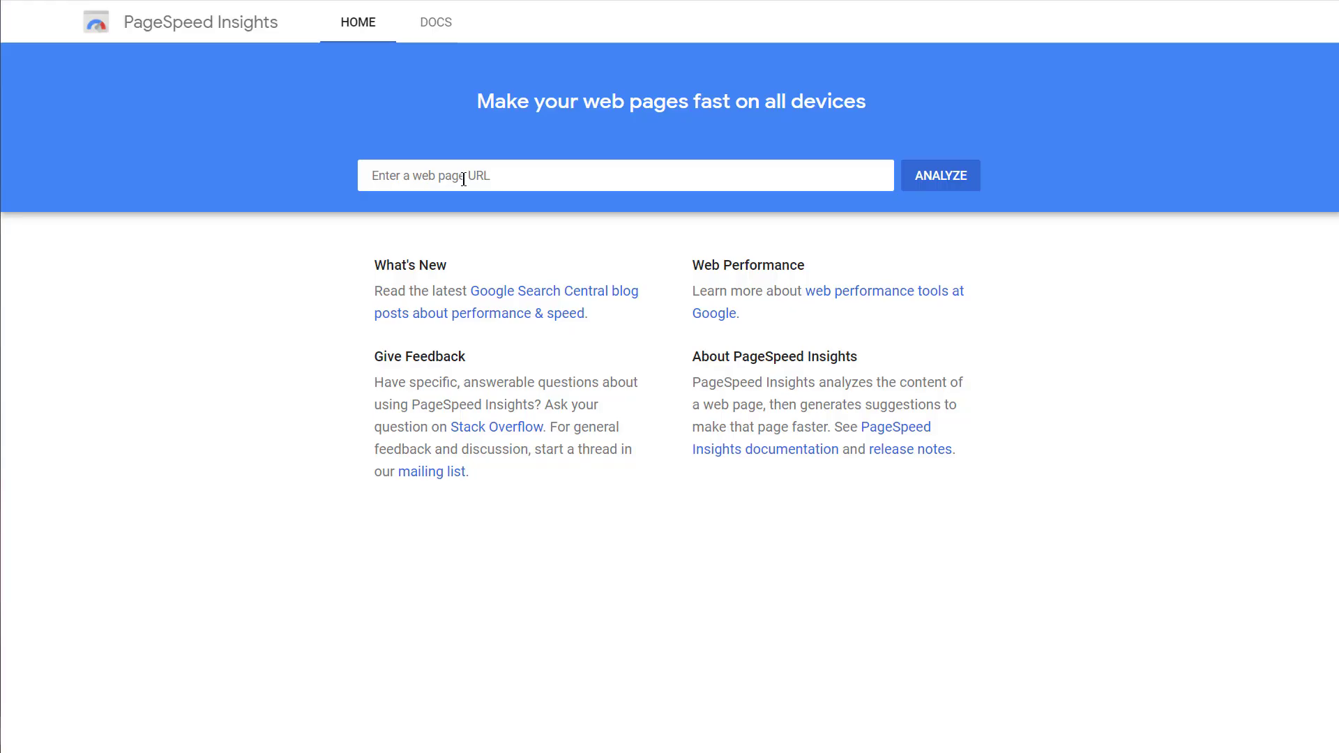
Analyze leafranceacademy.com without 'login/' in PageSpeed Insights and view its desktop score of 65
{"action": "left_click", "coordinate": [571, 175]}
{"action": "type", "text": "https://www.leafranceacademy.com/login/"}
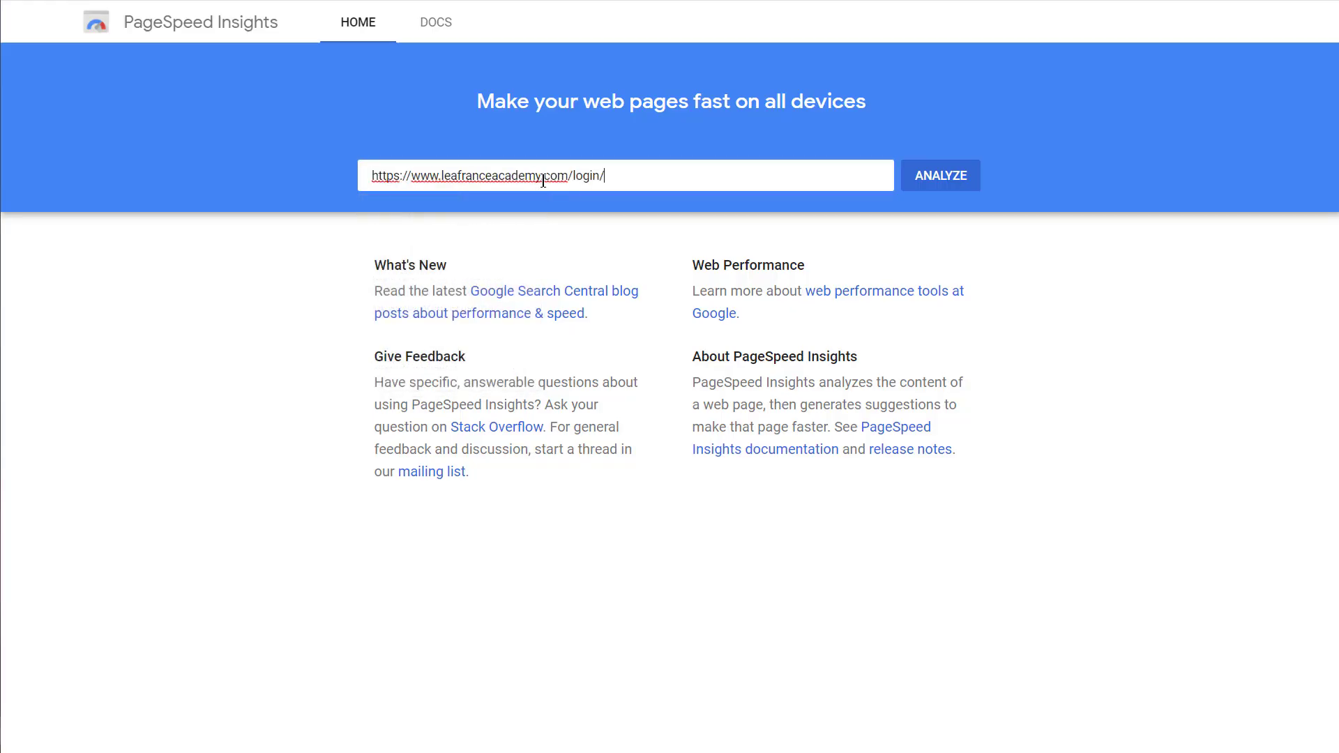
{"action": "left_click_drag", "start_coordinate": [574, 175], "coordinate": [688, 172]}
{"action": "key", "text": "BackSpace"}
{"action": "left_click", "coordinate": [926, 175]}
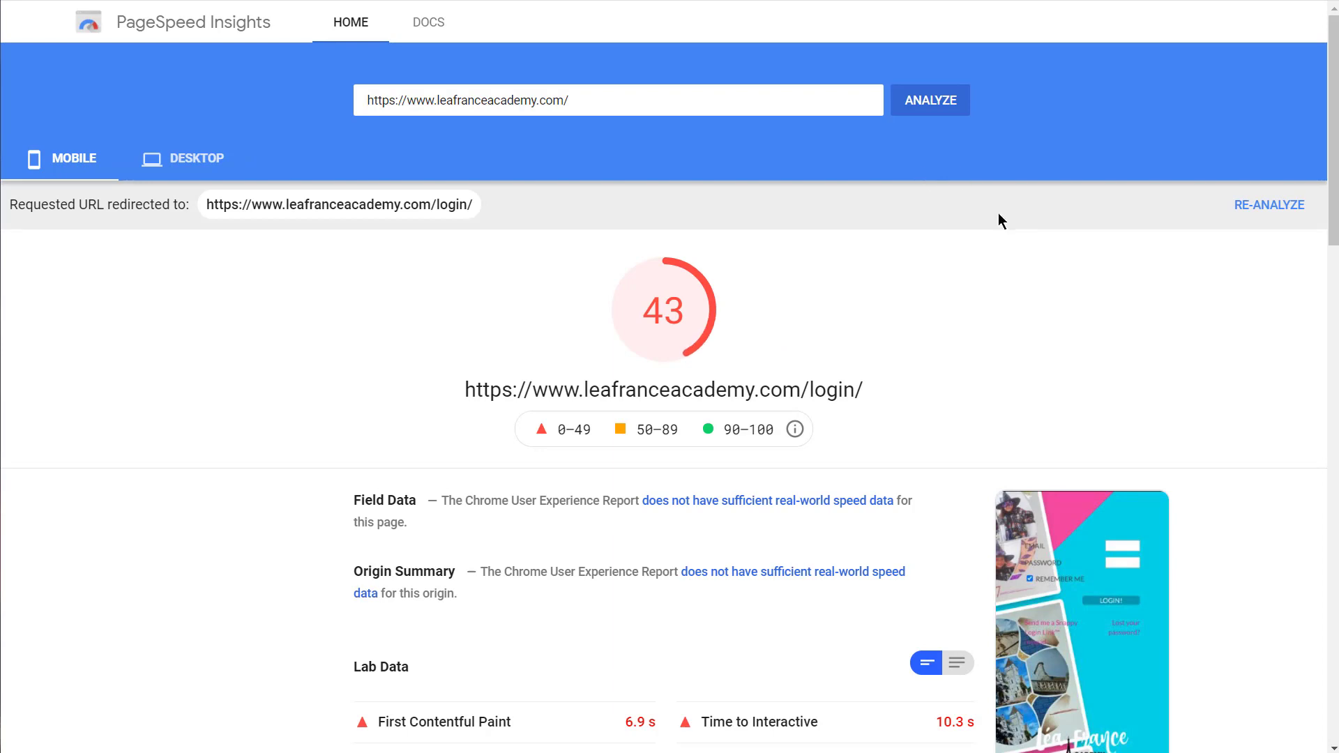
{"action": "scroll", "coordinate": [1114, 429], "scroll_direction": "down", "scroll_amount": 3}
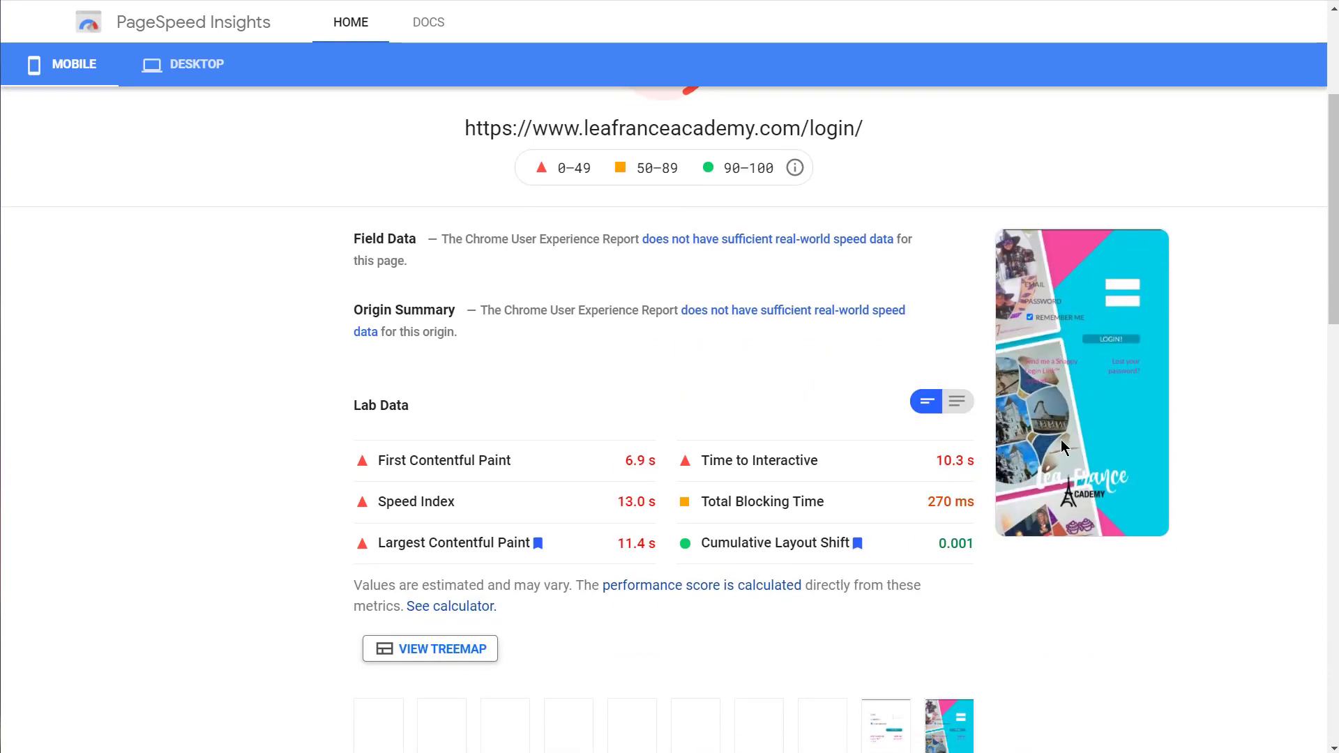
{"action": "scroll", "coordinate": [1091, 410], "scroll_direction": "up", "scroll_amount": 3}
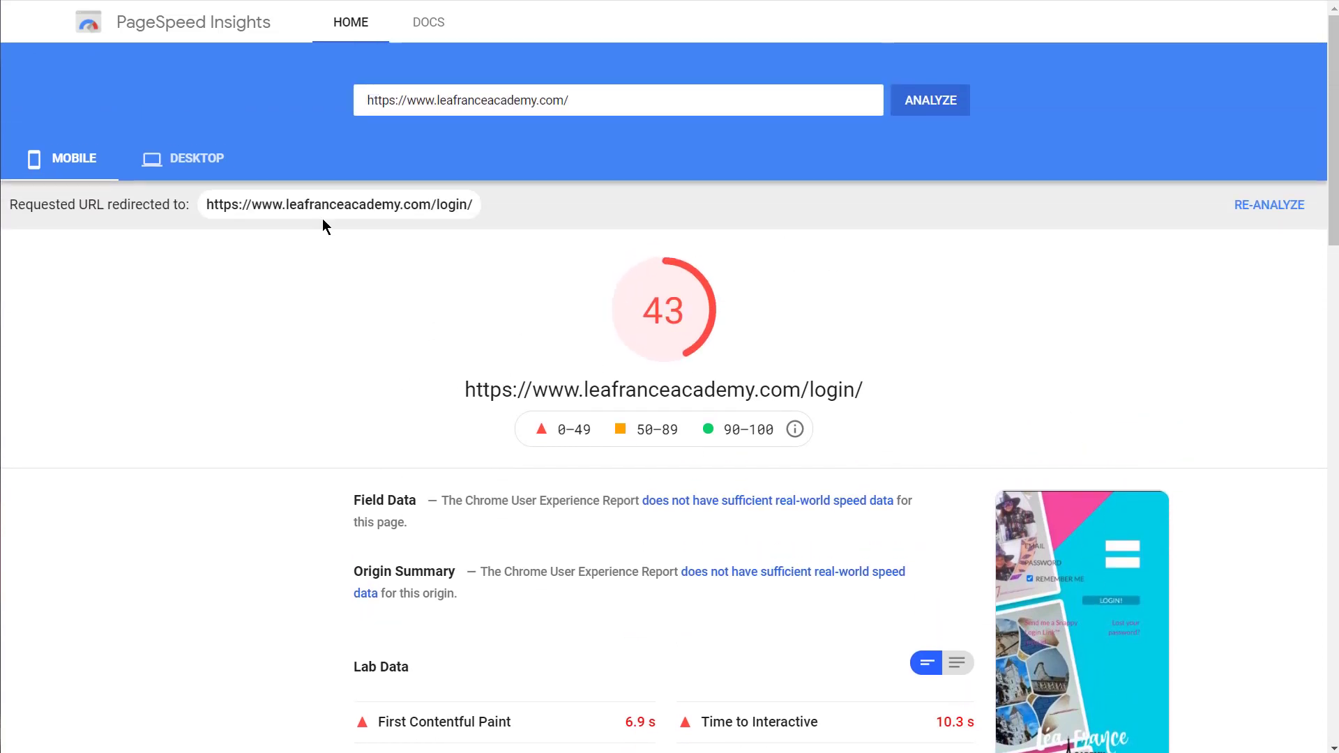
{"action": "left_click", "coordinate": [184, 159]}
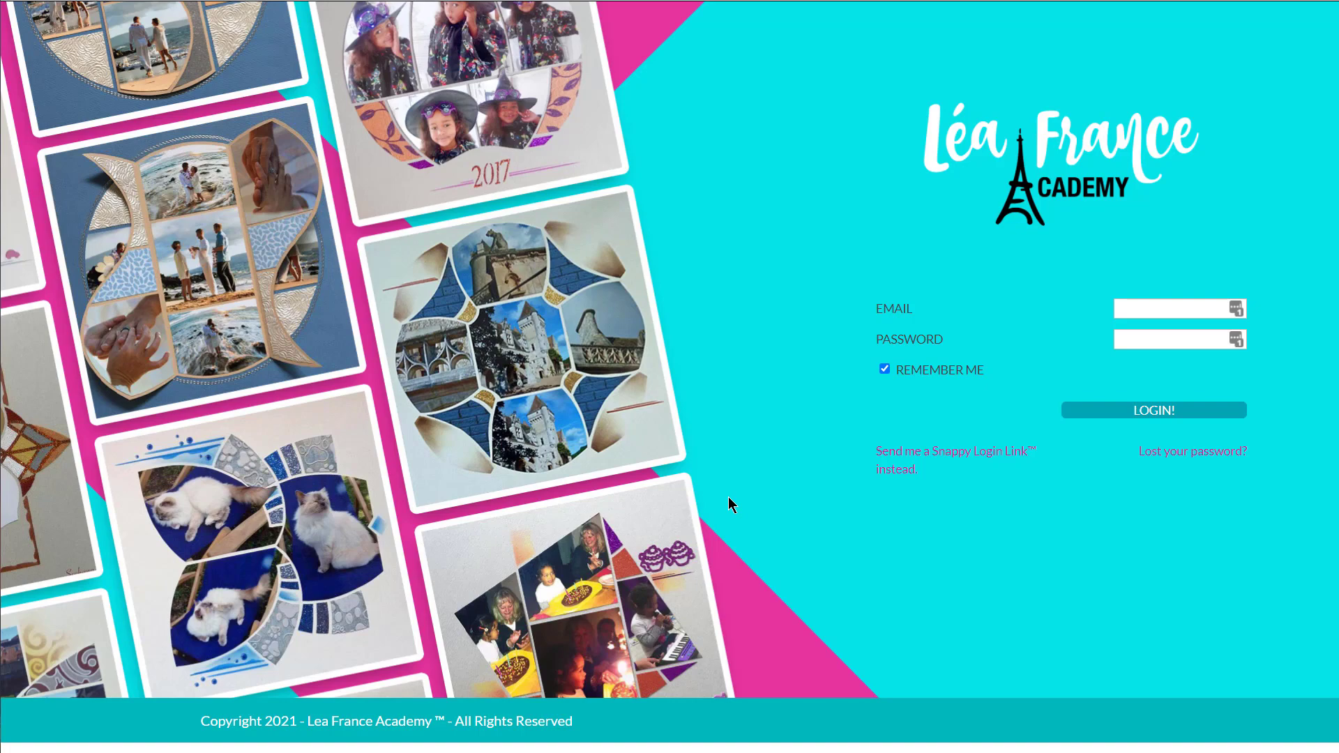
Inspect the Léa France Academy login page and switch DevTools to the Lighthouse panel
{"action": "right_click", "coordinate": [706, 329]}
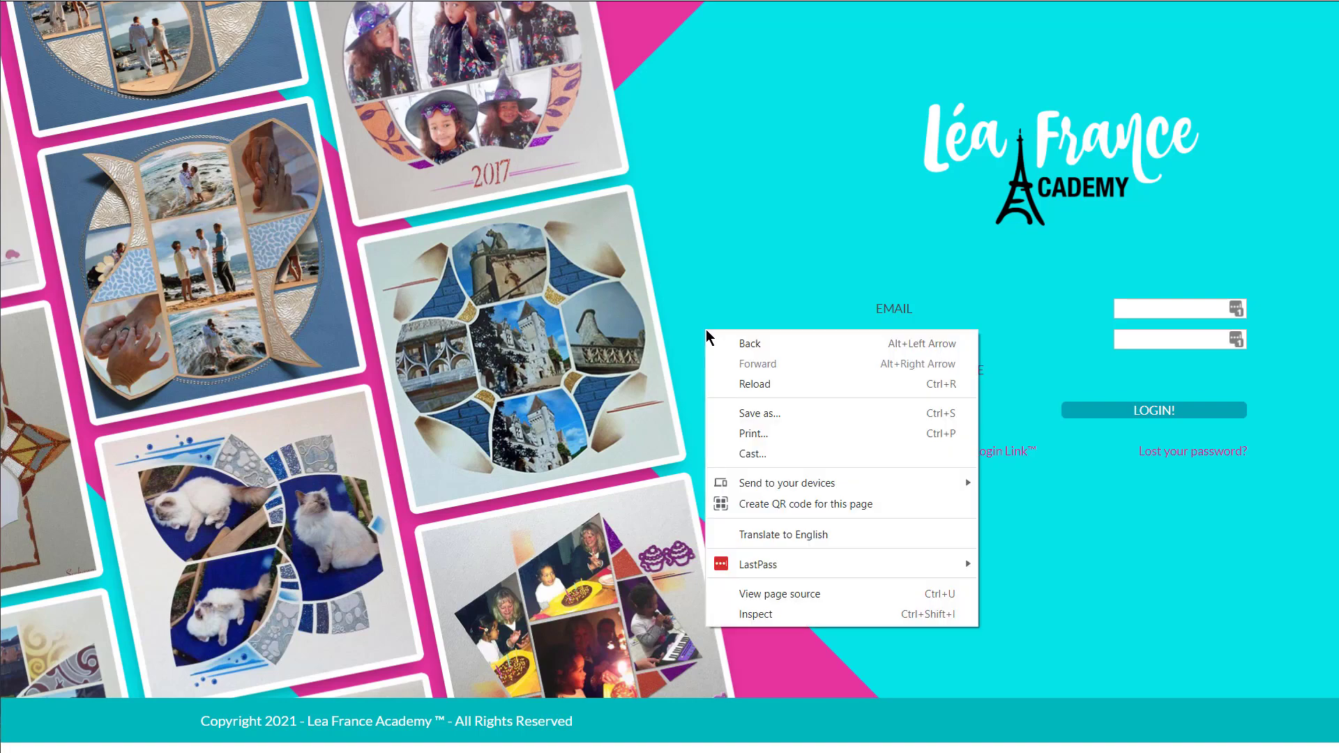
{"action": "left_click", "coordinate": [752, 614]}
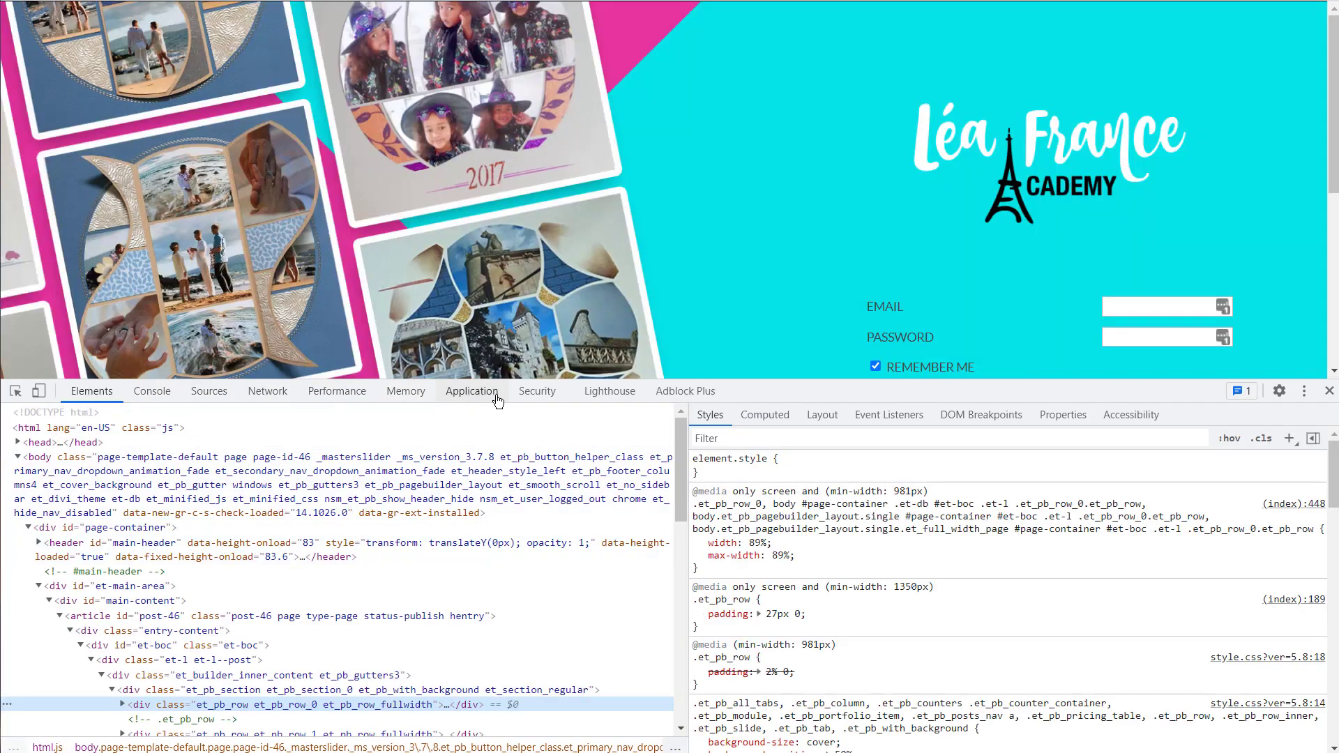
{"action": "left_click", "coordinate": [611, 395]}
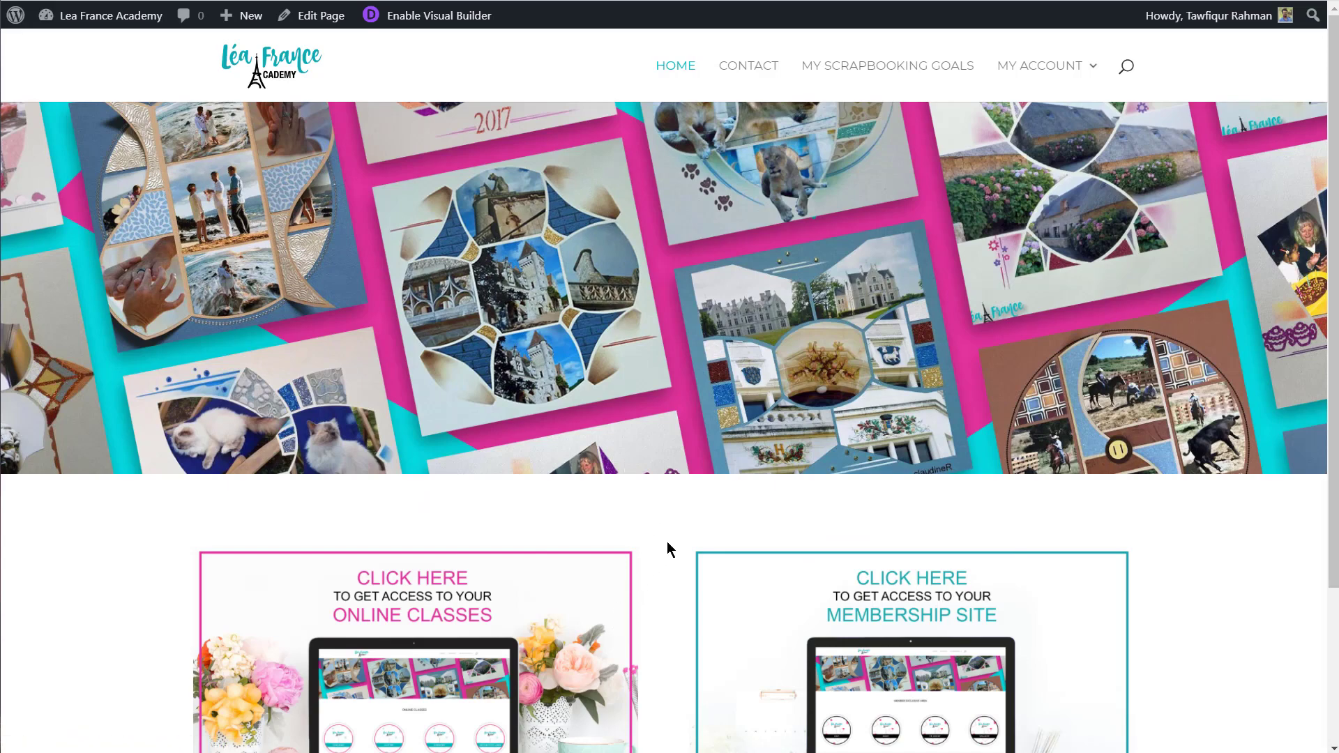
Generate a Lighthouse report for the homepage, scoring Performance 35, Accessibility 87, Best Practices 80, SEO 79
{"action": "right_click", "coordinate": [698, 507]}
{"action": "key", "text": "ctrl+shift+i"}
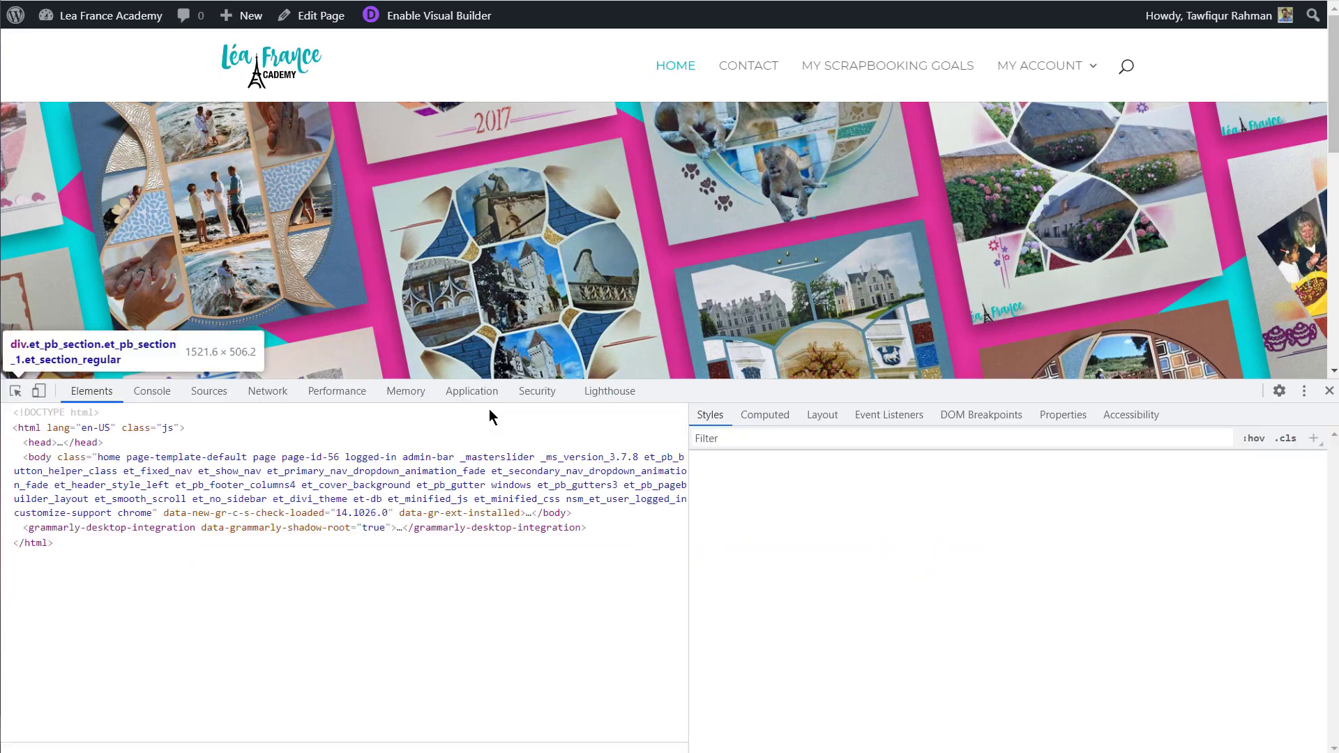
{"action": "left_click", "coordinate": [618, 390]}
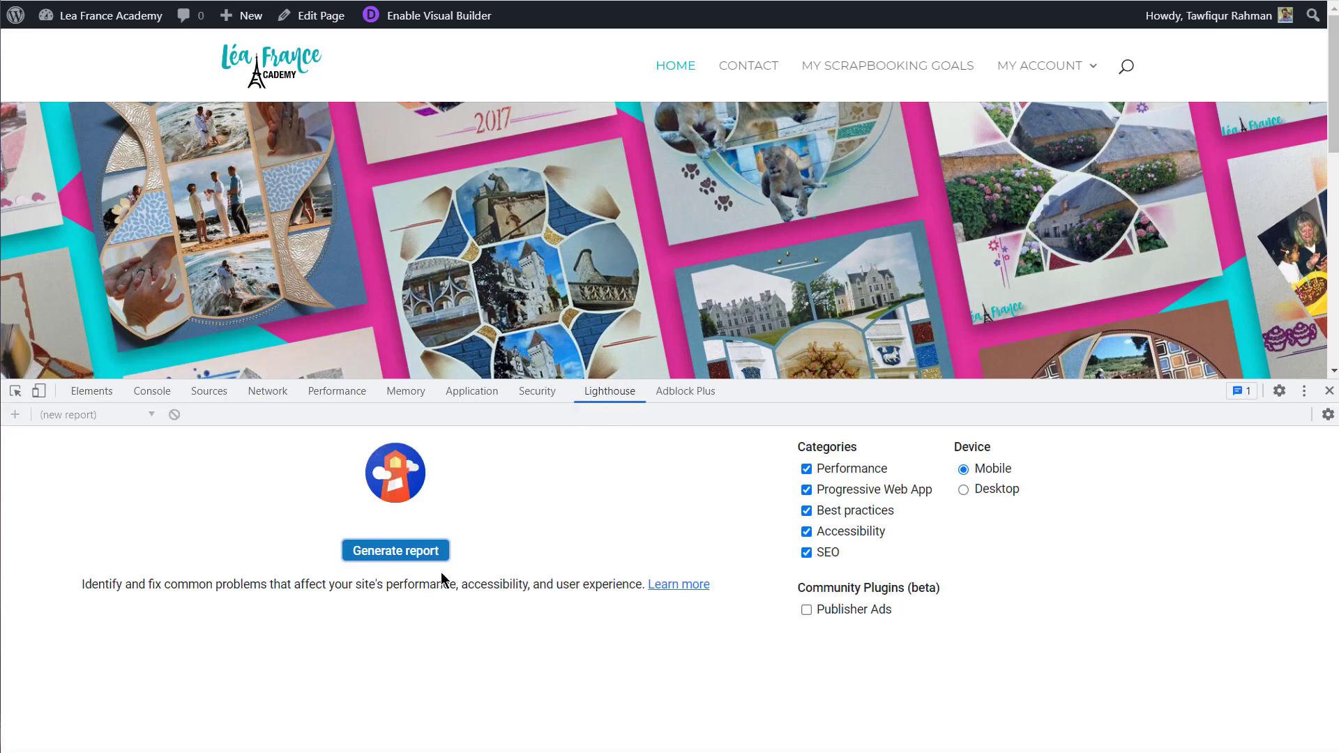
{"action": "left_click", "coordinate": [404, 556]}
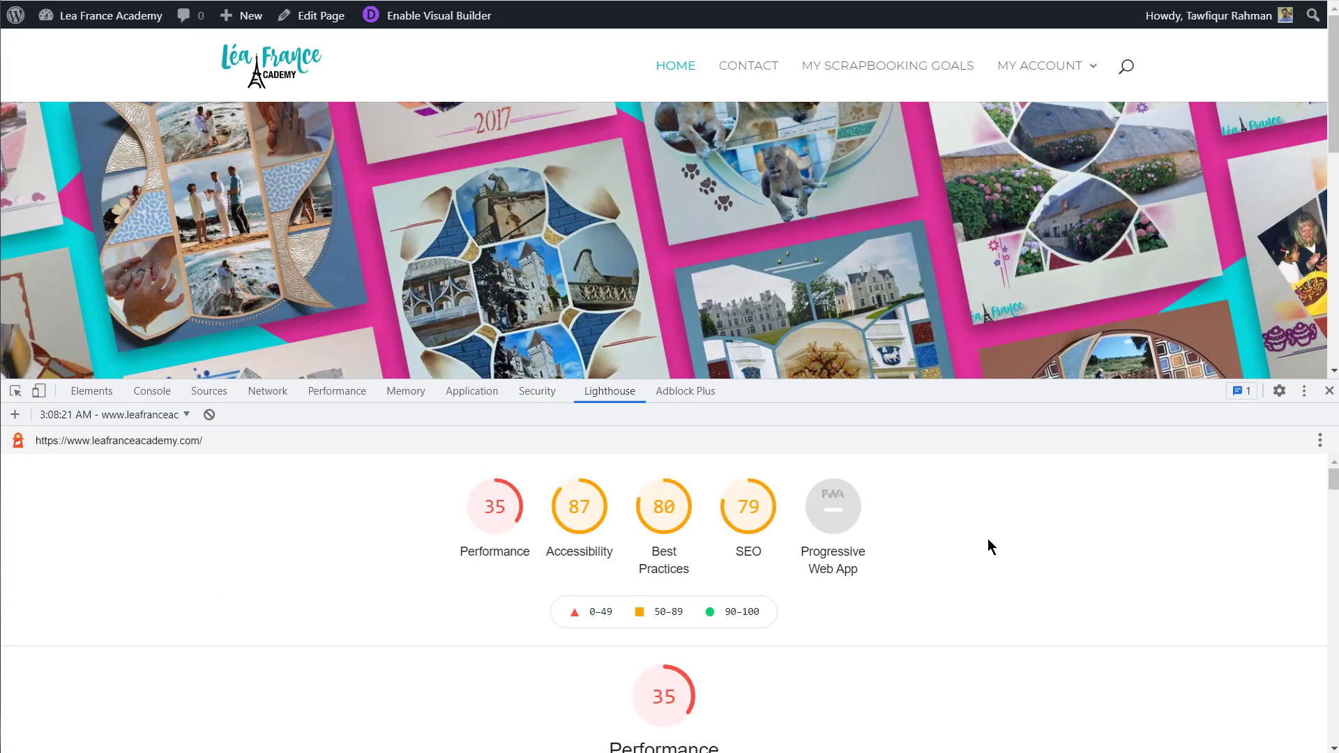
{"action": "scroll", "coordinate": [988, 537], "scroll_direction": "down", "scroll_amount": 5}
{"action": "scroll", "coordinate": [917, 525], "scroll_direction": "down", "scroll_amount": 2}
{"action": "scroll", "coordinate": [733, 575], "scroll_direction": "up", "scroll_amount": 1}
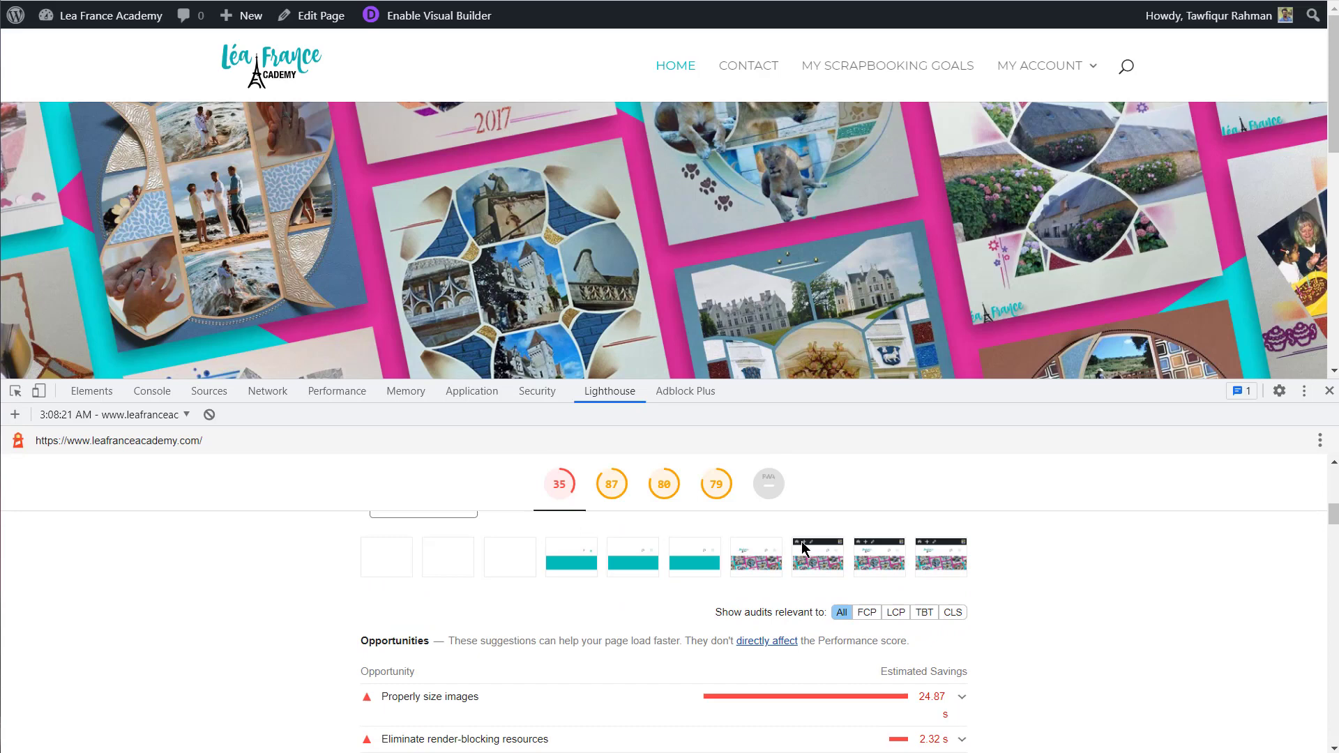
{"action": "scroll", "coordinate": [473, 628], "scroll_direction": "up", "scroll_amount": 1}
Enlarge DevTools and toggle the expanded Performance metrics view, showing Speed Index 20.0 s
{"action": "left_click_drag", "start_coordinate": [923, 381], "coordinate": [923, 135]}
{"action": "scroll", "coordinate": [962, 466], "scroll_direction": "up", "scroll_amount": 1}
{"action": "scroll", "coordinate": [961, 465], "scroll_direction": "up", "scroll_amount": 3}
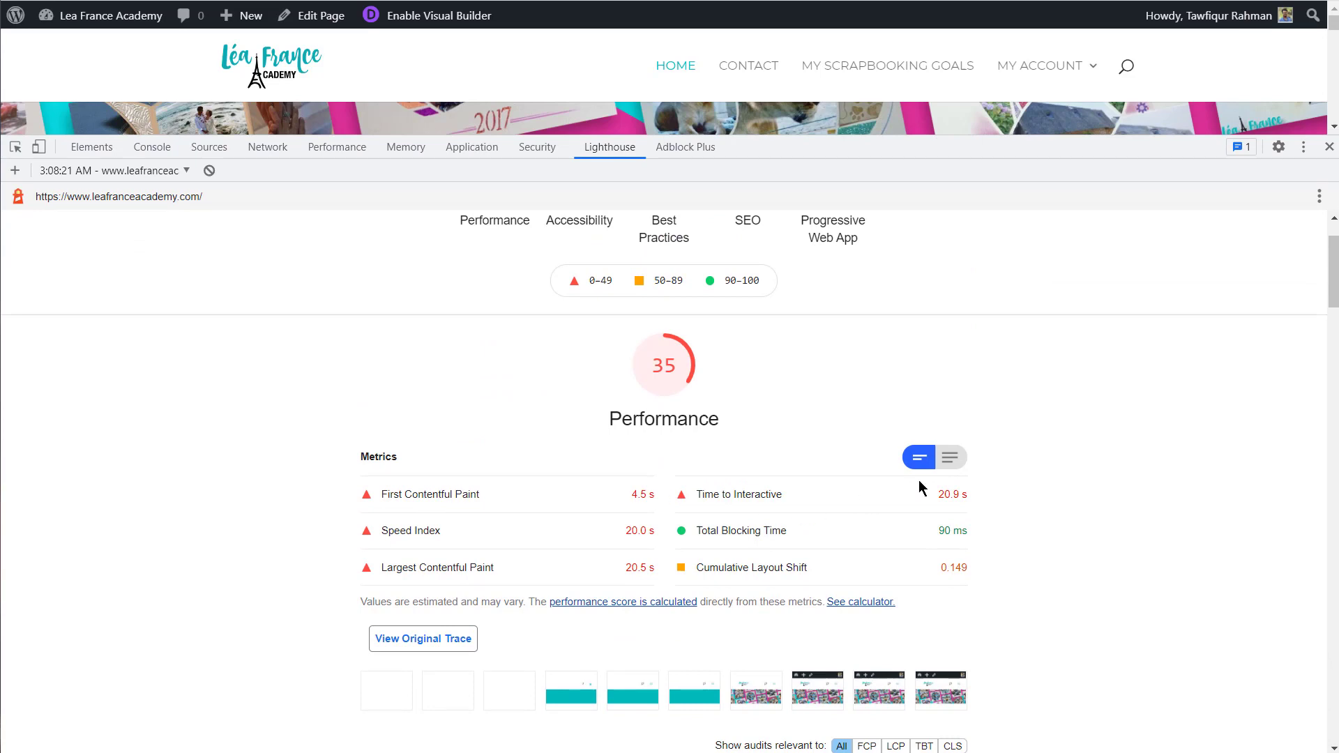
{"action": "left_click", "coordinate": [948, 458]}
{"action": "left_click", "coordinate": [920, 461]}
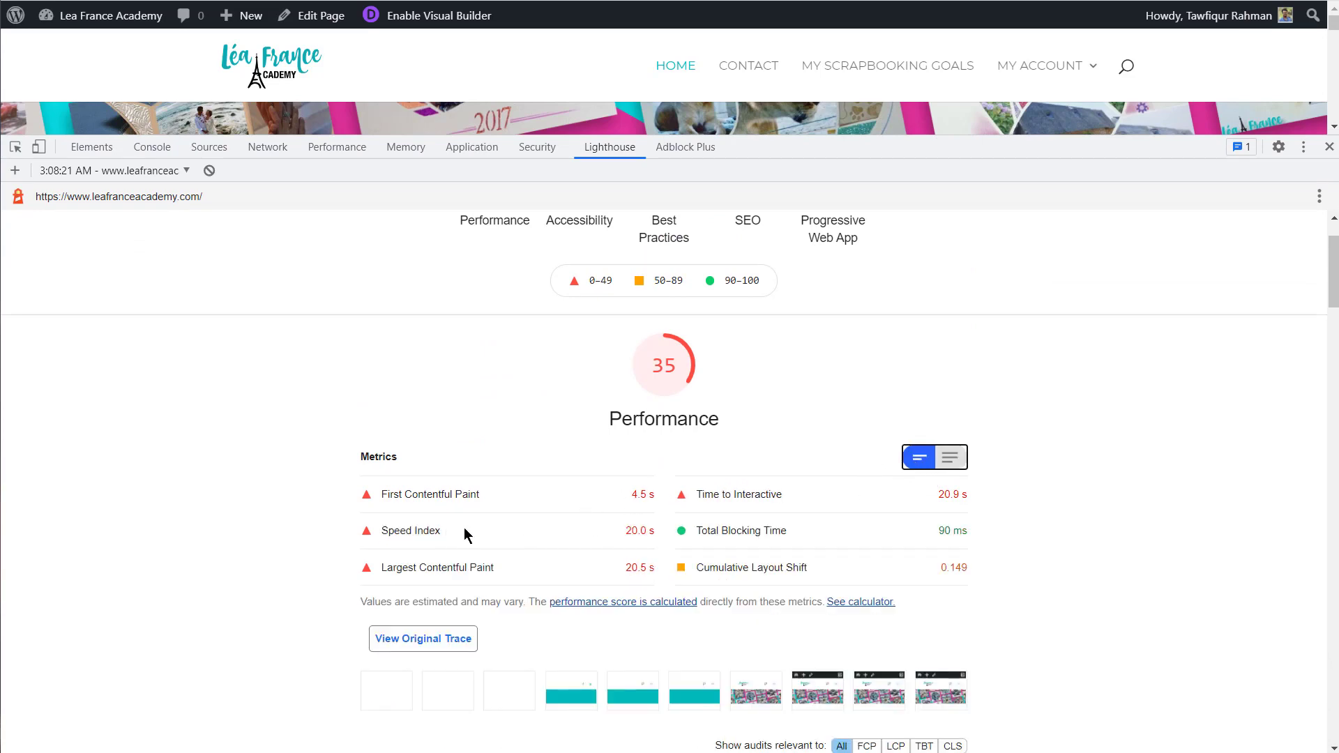